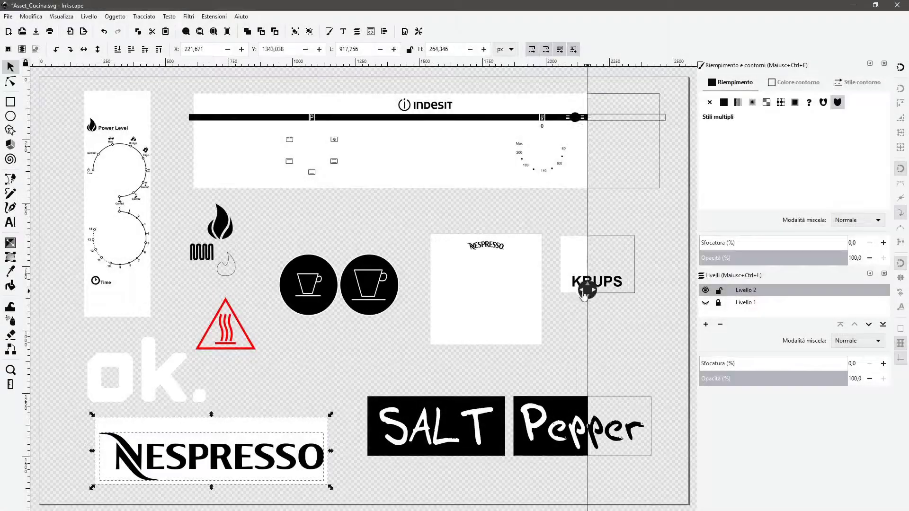
Step: Sweep the split line across the Tea Time sheet to compare full colour and outline views
left_click_drag(585, 279, 253, 272)
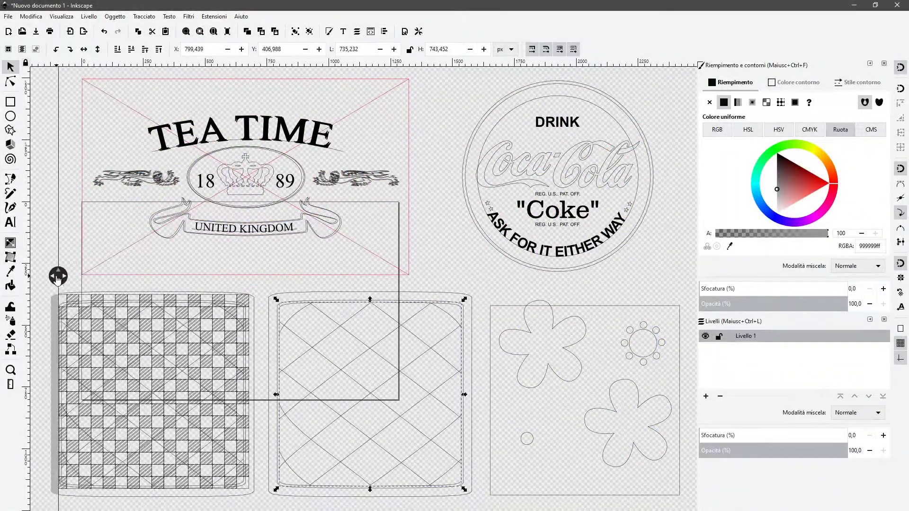
left_click_drag(86, 280, 440, 280)
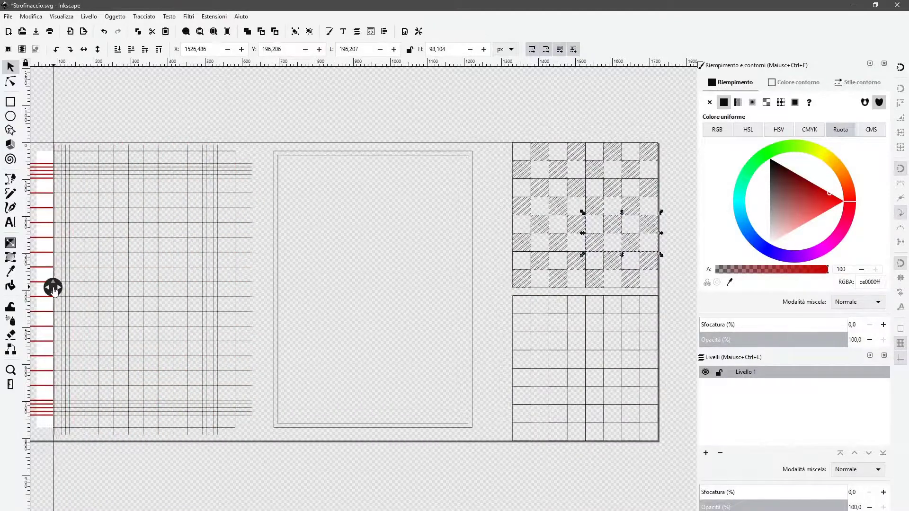
left_click_drag(308, 295, 677, 296)
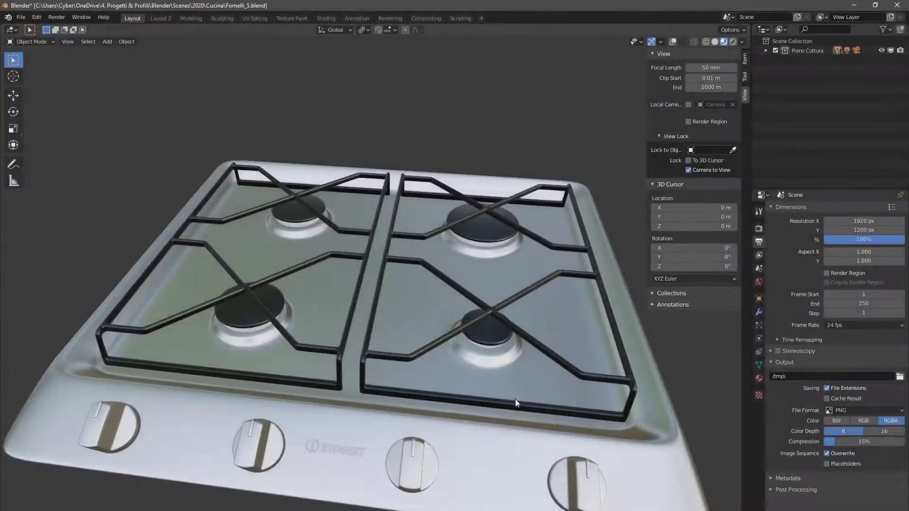
Step: Orbit and zoom around the gas stove, sink and microwave to view other sides
middle_click_drag(516, 399, 456, 334)
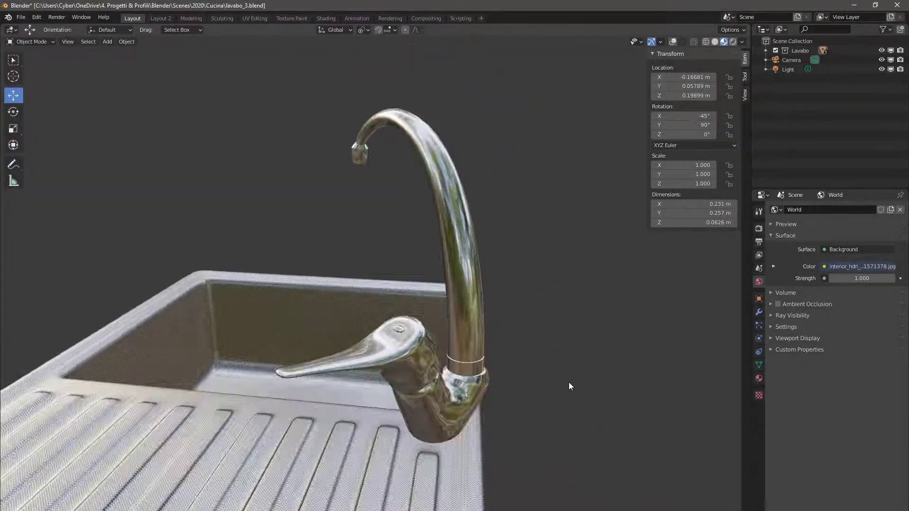
middle_click_drag(569, 382, 348, 465)
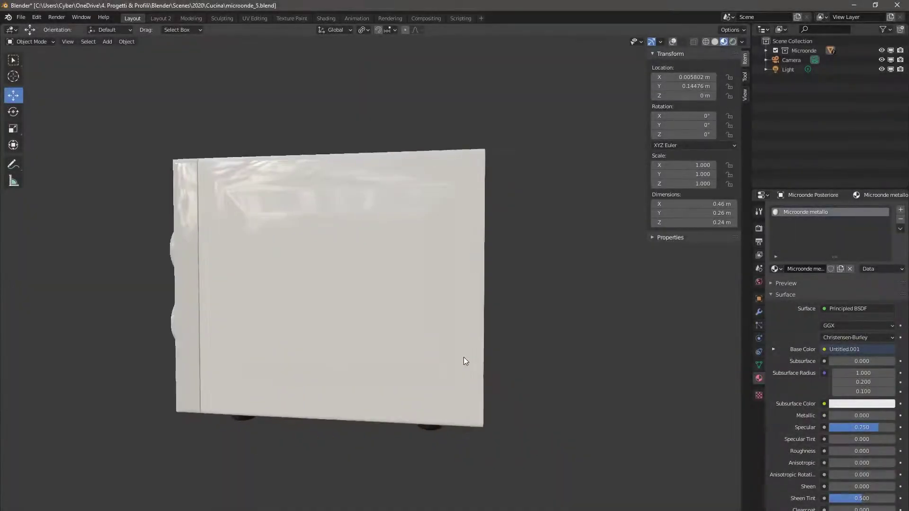
mouse_move(464, 361)
middle_mouse_down()
mouse_move(467, 331)
mouse_move(498, 364)
mouse_move(562, 370)
middle_mouse_up()
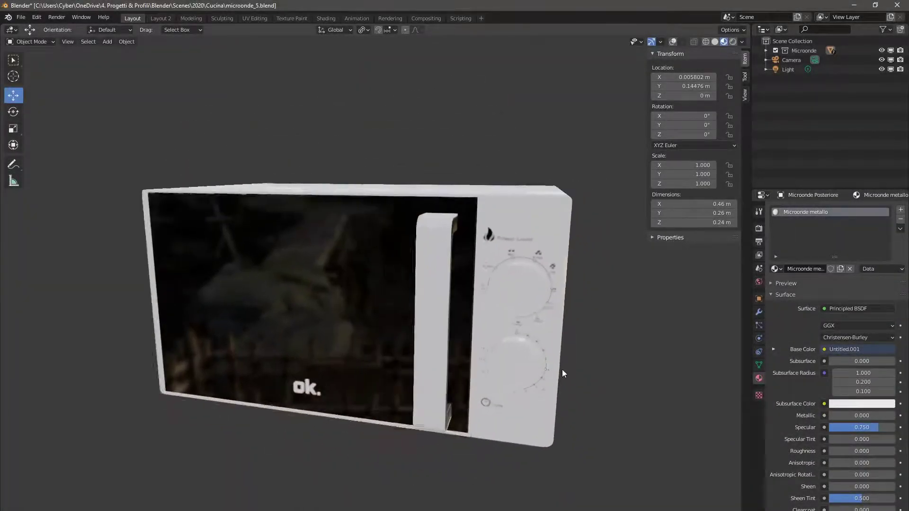
scroll(558, 368, "up", 4)
scroll(505, 333, "up", 2)
scroll(490, 328, "up", 3)
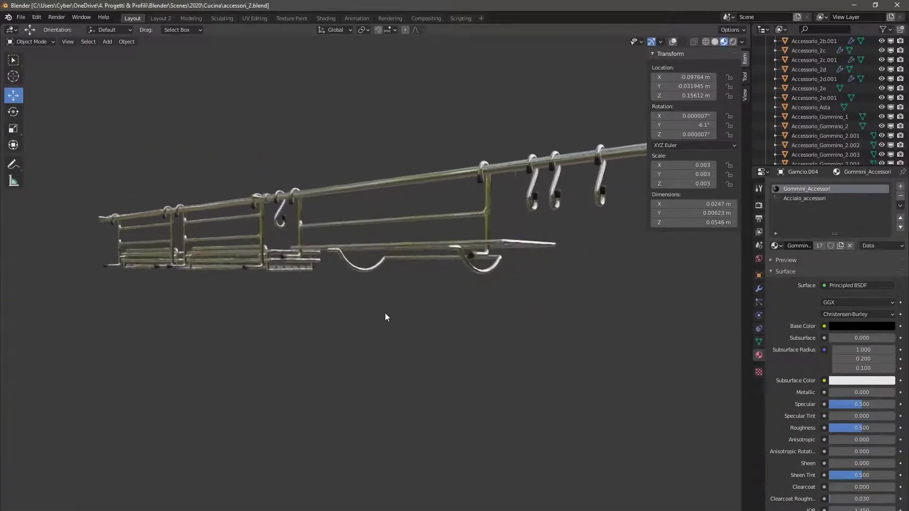
Step: Orbit closer over the hanging rail, then bring the oven to a low frontal view
mouse_move(385, 318)
middle_mouse_down()
mouse_move(378, 331)
mouse_move(258, 231)
mouse_move(428, 364)
middle_mouse_up()
scroll(377, 329, "up", 3)
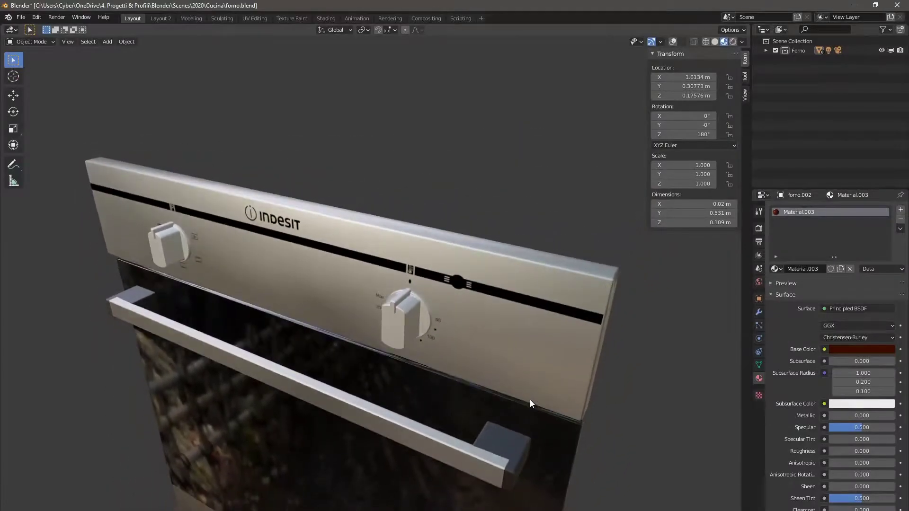
mouse_move(530, 399)
middle_mouse_down()
mouse_move(535, 343)
mouse_move(485, 371)
mouse_move(519, 356)
mouse_move(553, 403)
mouse_move(554, 217)
mouse_move(543, 294)
mouse_move(467, 334)
mouse_move(481, 356)
mouse_move(431, 350)
mouse_move(485, 413)
middle_mouse_up()
scroll(481, 356, "up", 2)
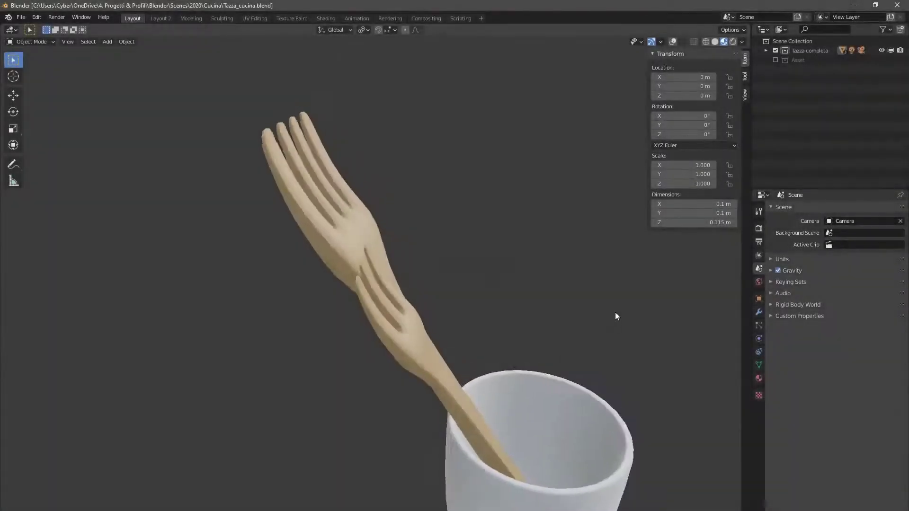
Step: Orbit the cutlery cup, Quadro_Amore panel, fruit plate and skirting board end
scroll(509, 228, "down", 3)
middle_click_drag(510, 228, 470, 270)
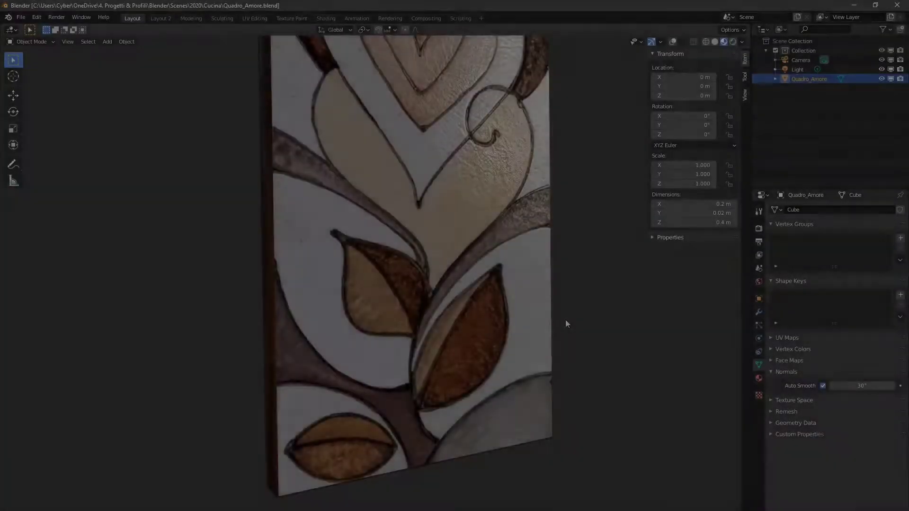
mouse_move(565, 323)
middle_mouse_down()
mouse_move(472, 250)
mouse_move(442, 300)
mouse_move(521, 345)
mouse_move(536, 288)
middle_mouse_up()
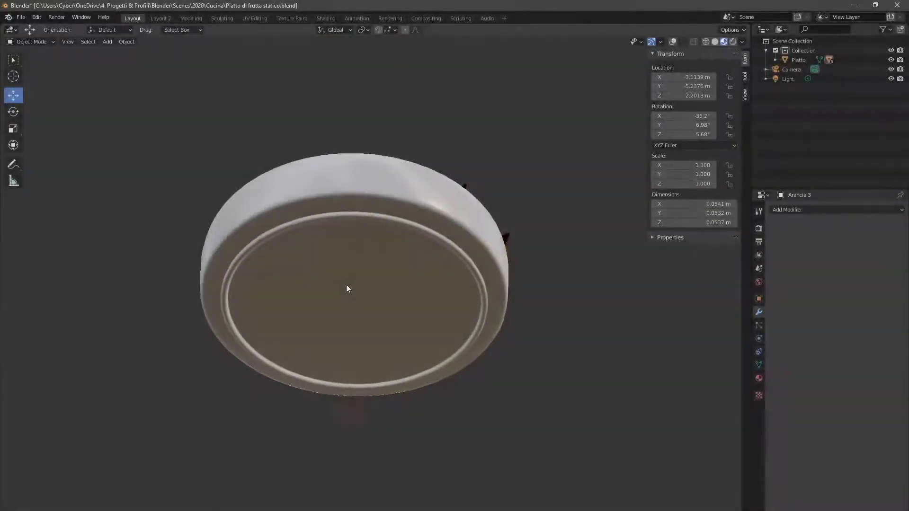
mouse_move(346, 286)
middle_mouse_down()
mouse_move(417, 354)
mouse_move(602, 385)
mouse_move(609, 416)
mouse_move(544, 355)
middle_mouse_up()
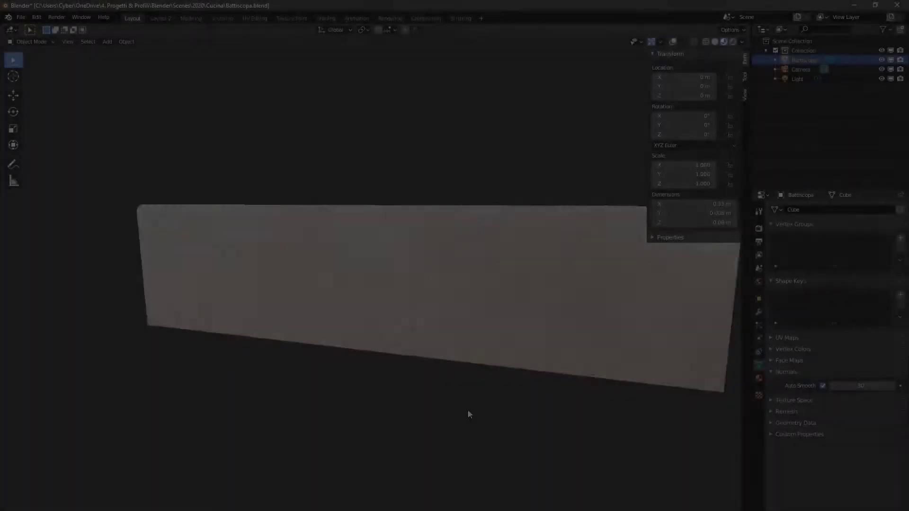
mouse_move(469, 415)
middle_mouse_down()
mouse_move(538, 382)
mouse_move(579, 331)
mouse_move(570, 315)
middle_mouse_up()
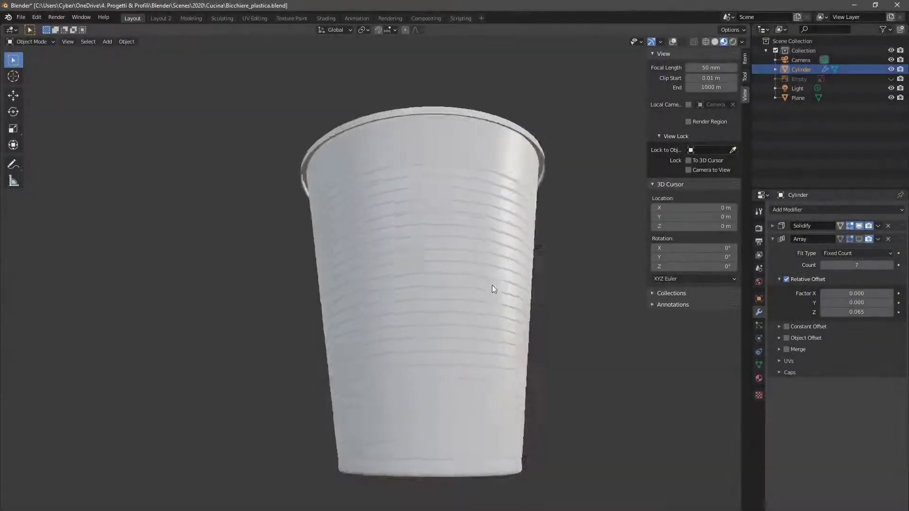
Step: Orbit the plastic cup top-down, the handle, the tiled floor and the cherry cup
mouse_move(492, 285)
middle_mouse_down()
mouse_move(494, 391)
mouse_move(450, 389)
mouse_move(482, 234)
middle_mouse_up()
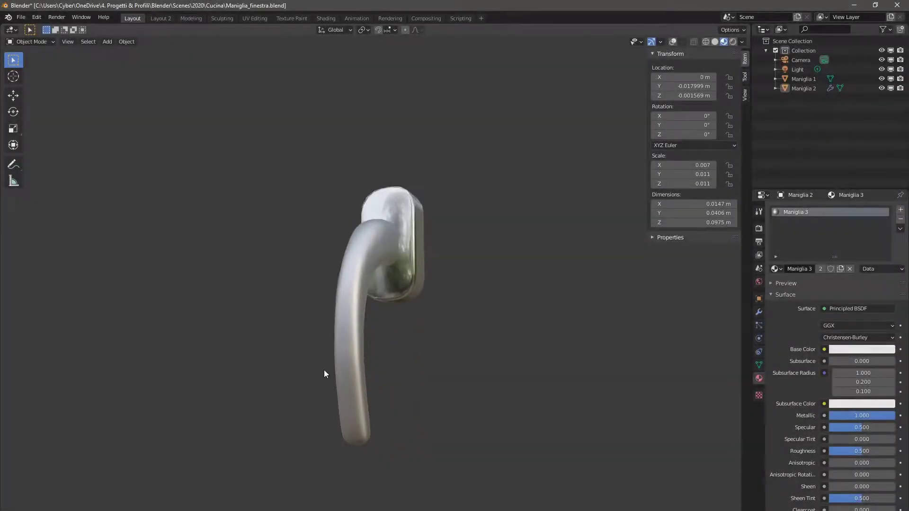
middle_click_drag(324, 371, 334, 406)
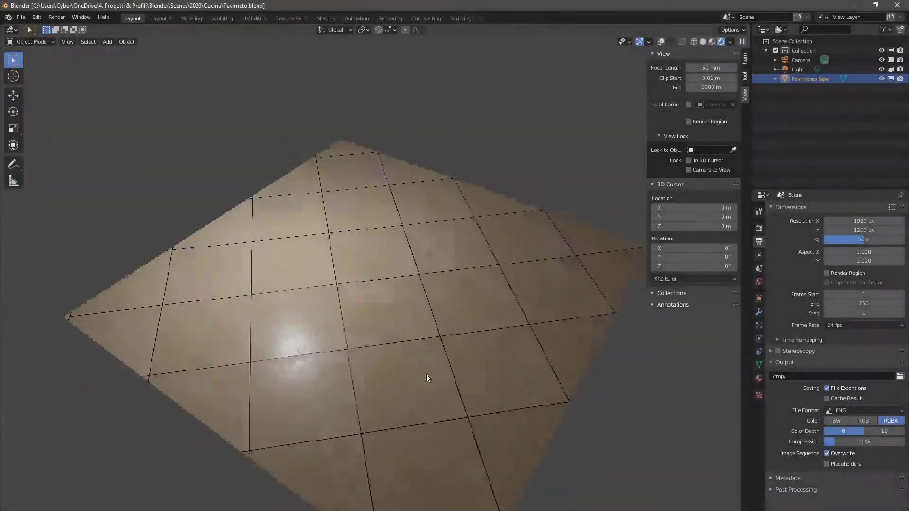
mouse_move(426, 374)
middle_mouse_down()
mouse_move(370, 406)
mouse_move(432, 367)
mouse_move(402, 379)
middle_mouse_up()
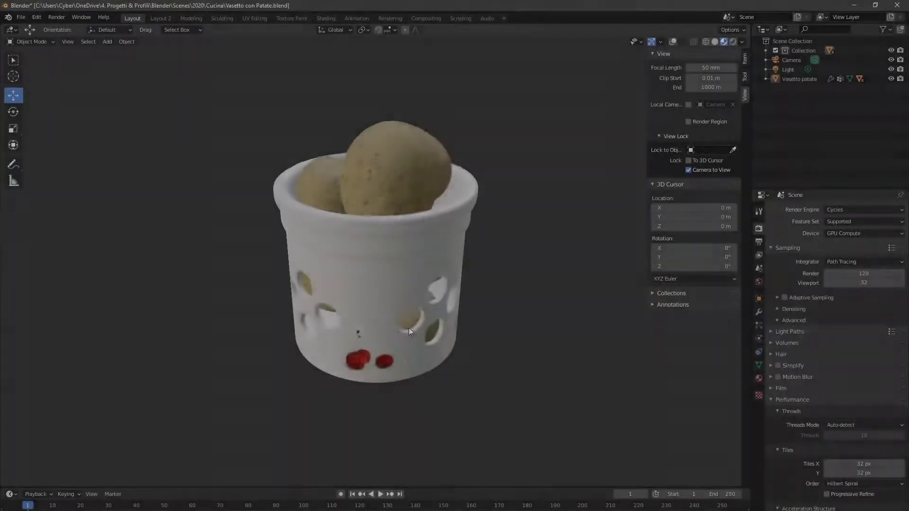
middle_click_drag(409, 329, 308, 325)
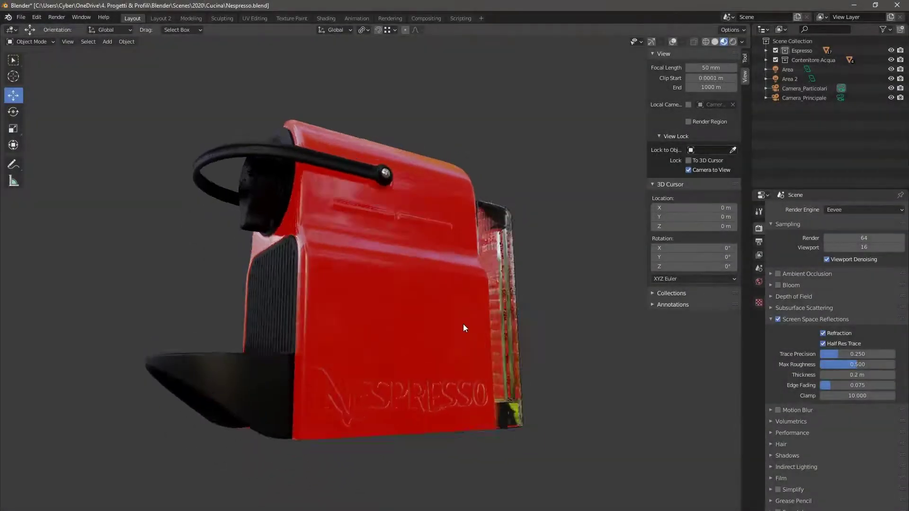
Step: Orbit the coffee machine, plug adapter socket face, napkin holder and paper towel roll
mouse_move(463, 324)
middle_mouse_down()
mouse_move(543, 359)
mouse_move(698, 393)
mouse_move(34, 382)
mouse_move(203, 381)
mouse_move(153, 359)
middle_mouse_up()
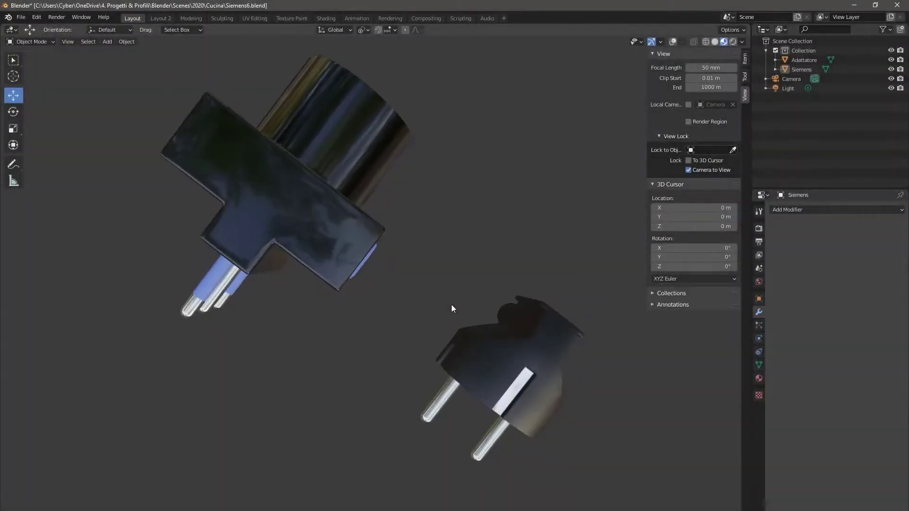
middle_click_drag(461, 249, 481, 118)
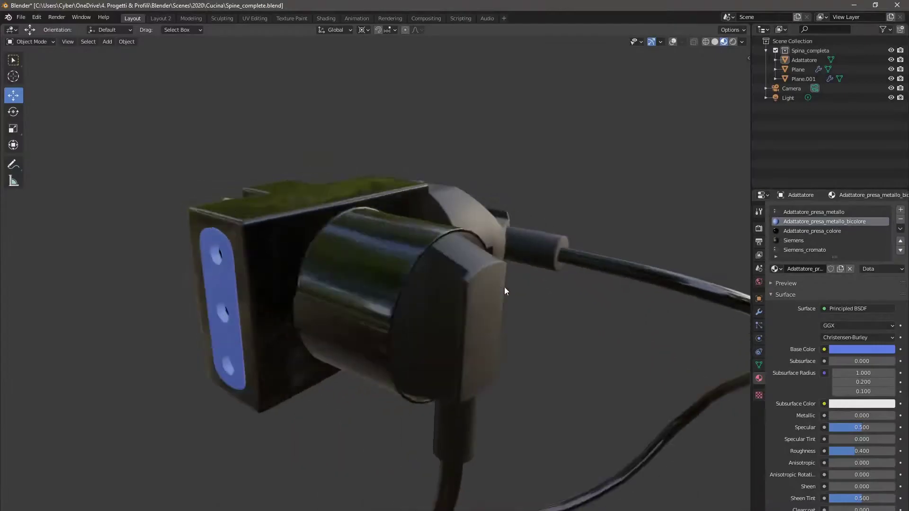
mouse_move(504, 287)
middle_mouse_down()
mouse_move(524, 294)
mouse_move(457, 315)
mouse_move(590, 299)
middle_mouse_up()
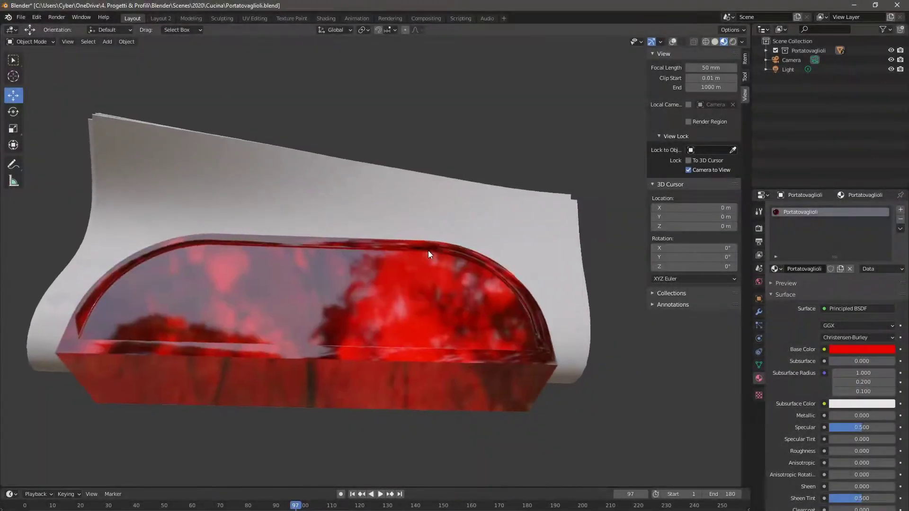
mouse_move(428, 251)
middle_mouse_down()
mouse_move(168, 296)
mouse_move(178, 278)
middle_mouse_up()
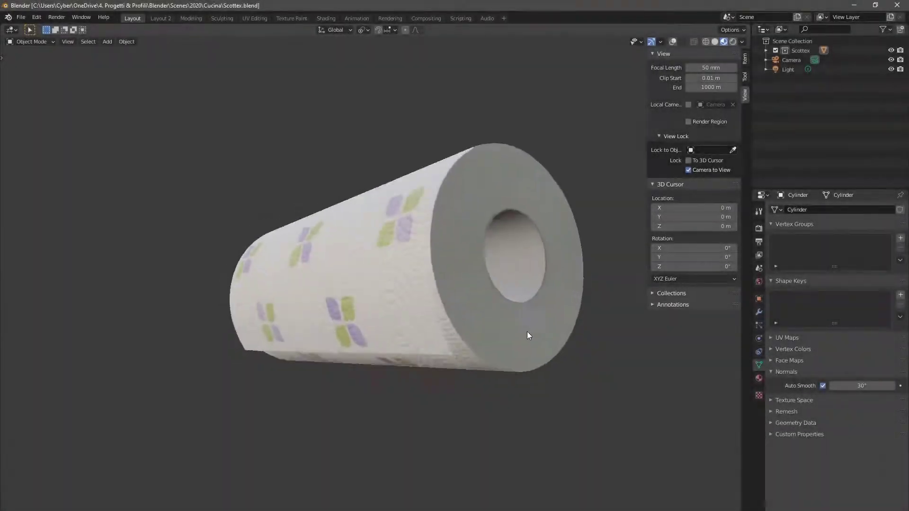
mouse_move(529, 336)
middle_mouse_down()
mouse_move(436, 313)
mouse_move(436, 228)
mouse_move(419, 295)
mouse_move(473, 380)
mouse_move(580, 378)
middle_mouse_up()
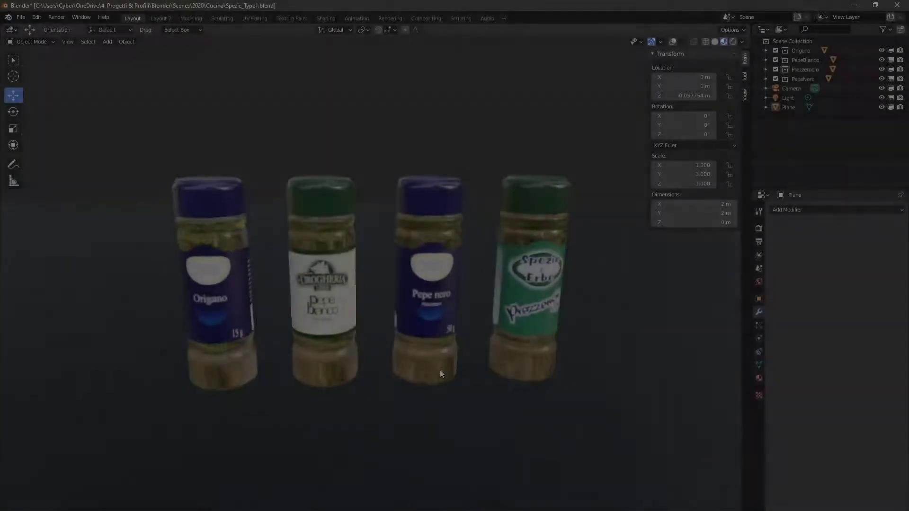
Step: Orbit the spice jars, salt and pepper shakers and checkered pot holder
middle_click_drag(440, 371, 690, 359)
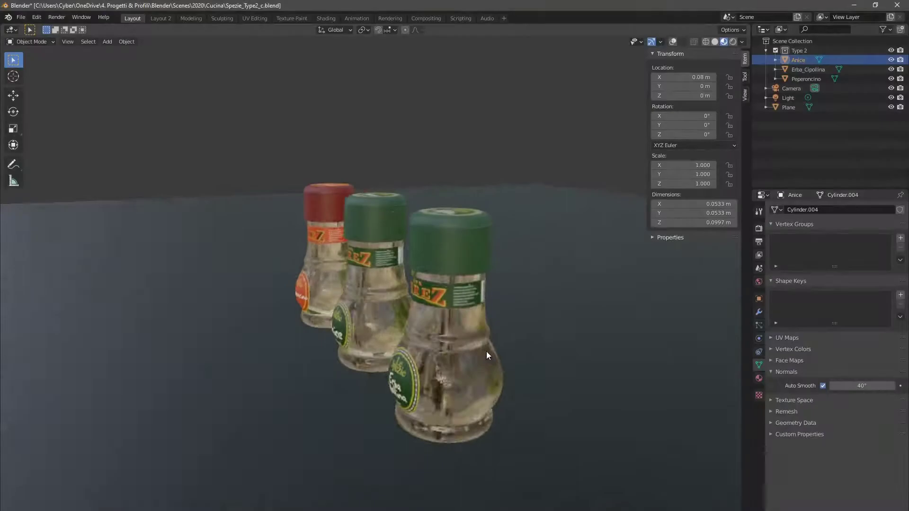
middle_click_drag(487, 353, 213, 349)
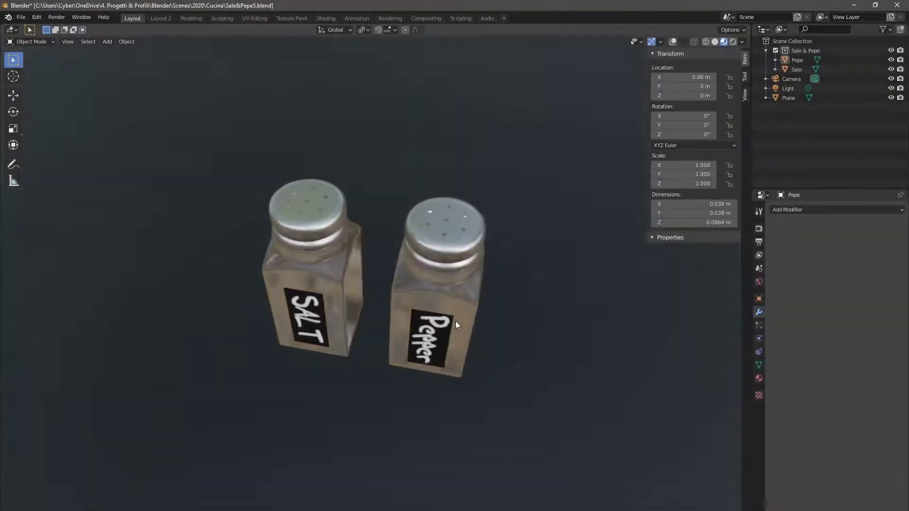
mouse_move(456, 321)
middle_mouse_down()
mouse_move(459, 338)
mouse_move(371, 320)
mouse_move(300, 286)
mouse_move(210, 281)
middle_mouse_up()
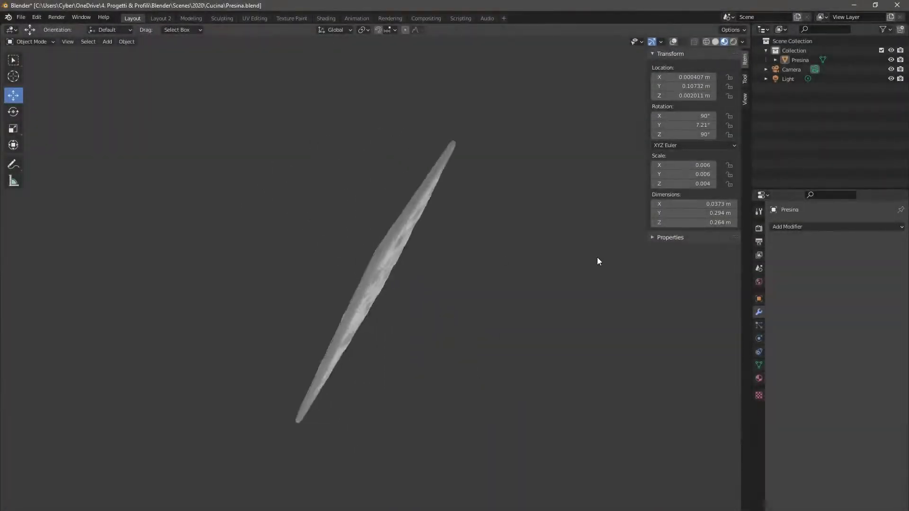
mouse_move(597, 258)
middle_mouse_down()
mouse_move(660, 393)
mouse_move(515, 440)
mouse_move(449, 351)
mouse_move(473, 321)
middle_mouse_up()
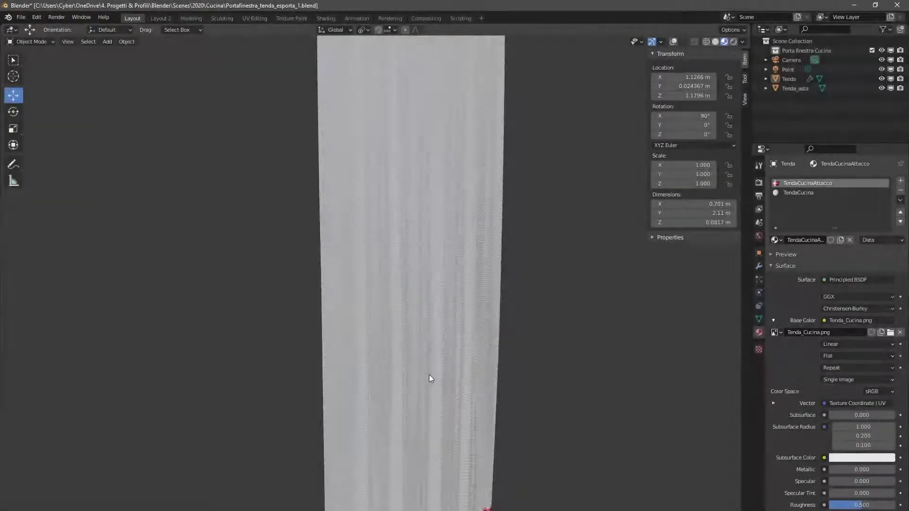
Step: Orbit along the curtain, around the flowered soap dispenser, and turn the vent frontward
mouse_move(429, 374)
middle_mouse_down()
mouse_move(430, 353)
mouse_move(473, 359)
mouse_move(493, 387)
mouse_move(433, 375)
middle_mouse_up()
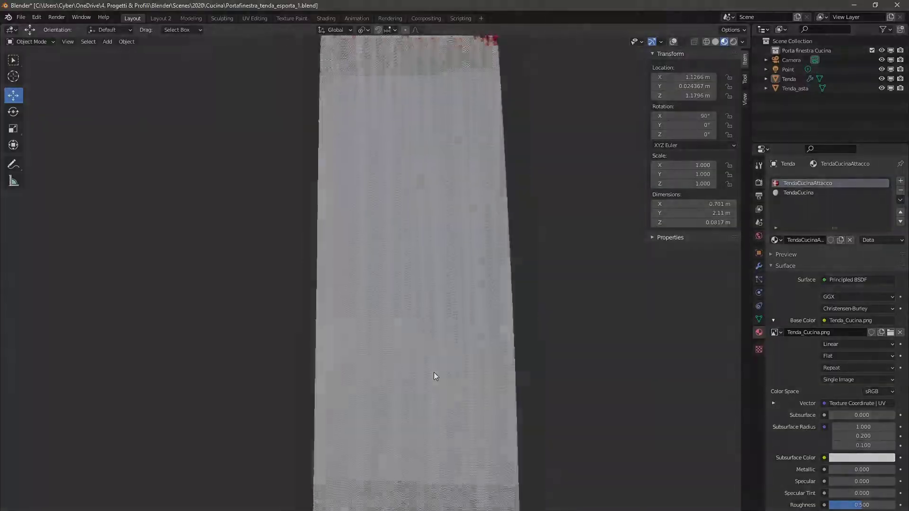
middle_click_drag(528, 368, 452, 370)
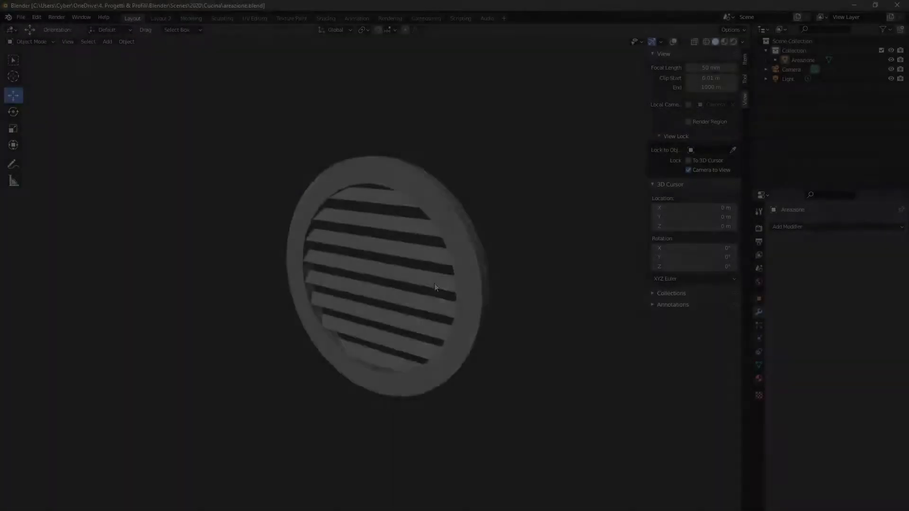
middle_click_drag(434, 283, 439, 212)
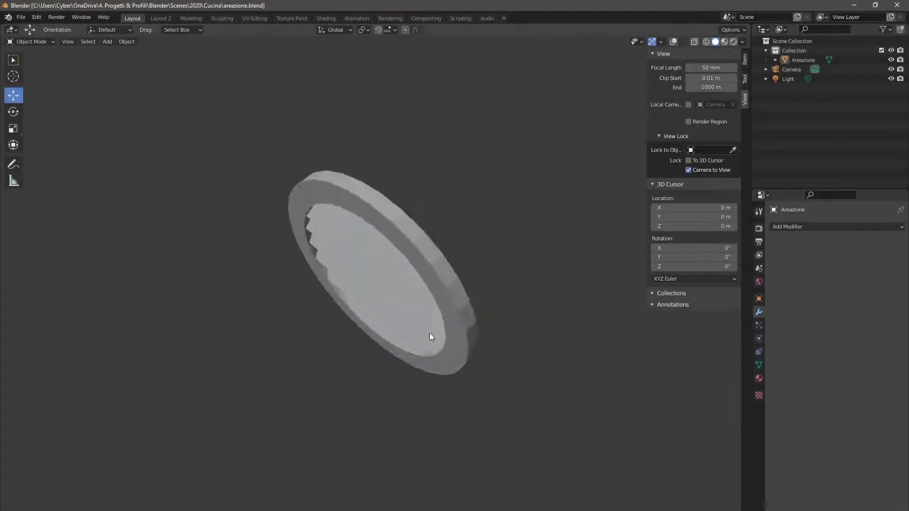
middle_click_drag(374, 229, 465, 299)
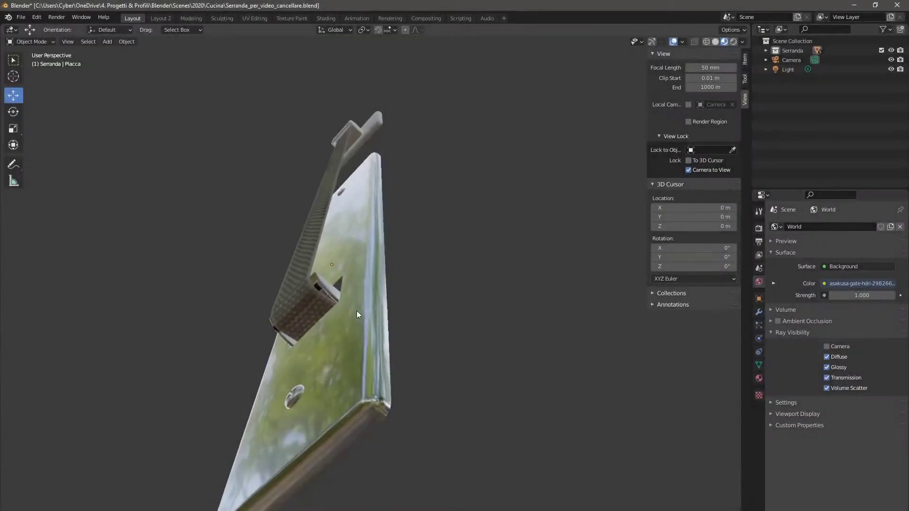
Step: Orbit to close-ups of the shutter and a side view of the strainer
middle_click_drag(356, 311, 444, 388)
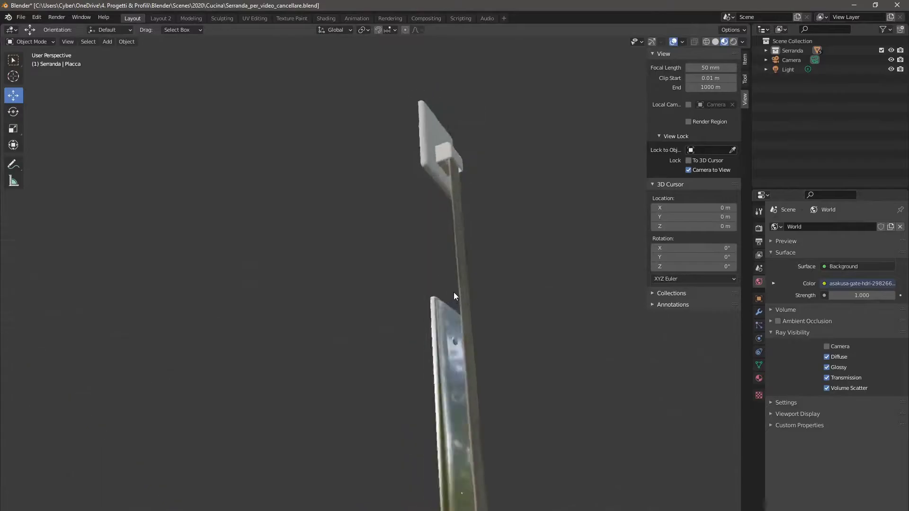
middle_click_drag(508, 325, 441, 271)
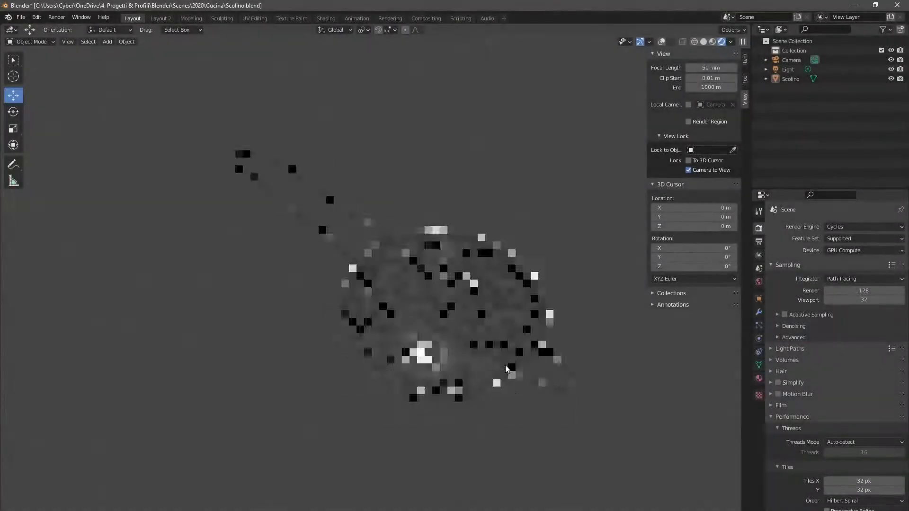
middle_click_drag(389, 348, 419, 370)
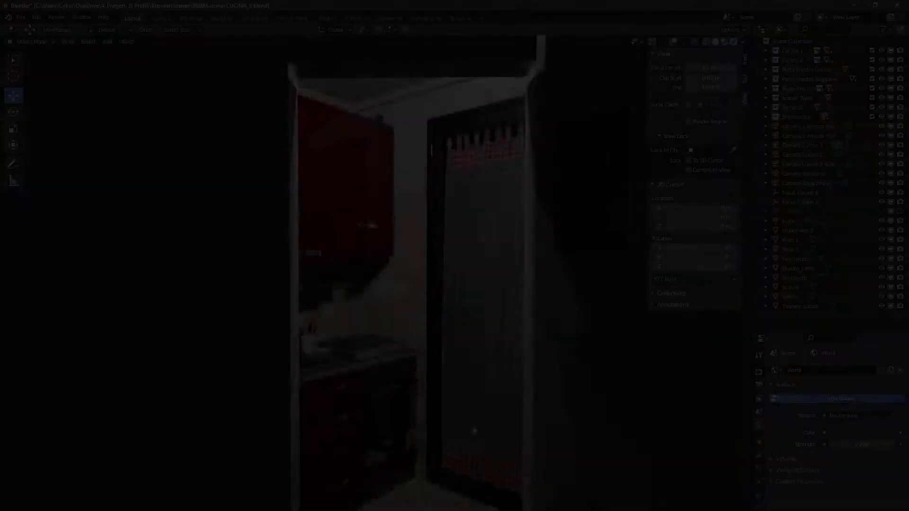
scroll(473, 420, "up", 2)
scroll(473, 420, "up", 2)
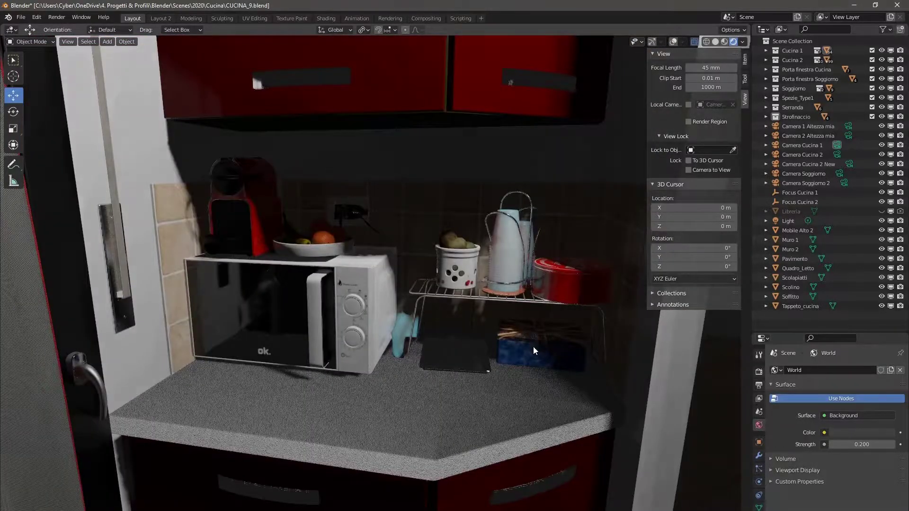
mouse_move(533, 345)
middle_mouse_down()
mouse_move(533, 363)
mouse_move(498, 376)
mouse_move(510, 332)
mouse_move(549, 340)
mouse_move(530, 365)
mouse_move(297, 317)
mouse_move(530, 305)
middle_mouse_up()
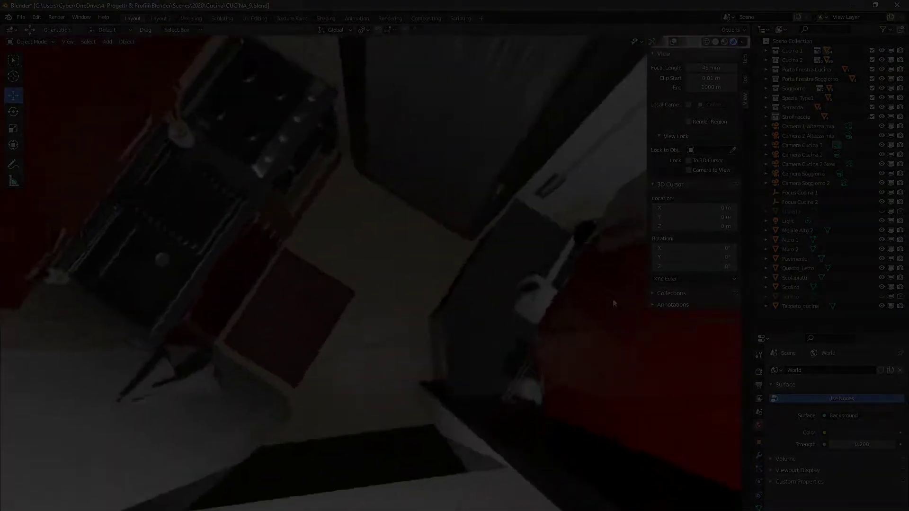